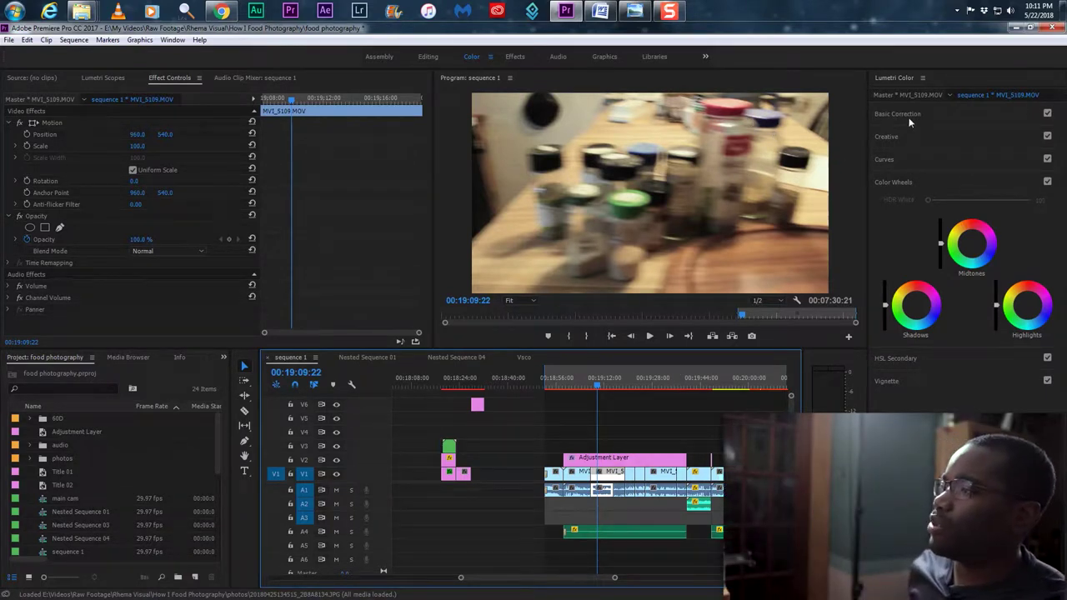
Step: Switch to Adobe Audition and create a new stereo multitrack session named Untitled Session 1 at 44100 Hz and 32-bit float
left_click(1016, 29)
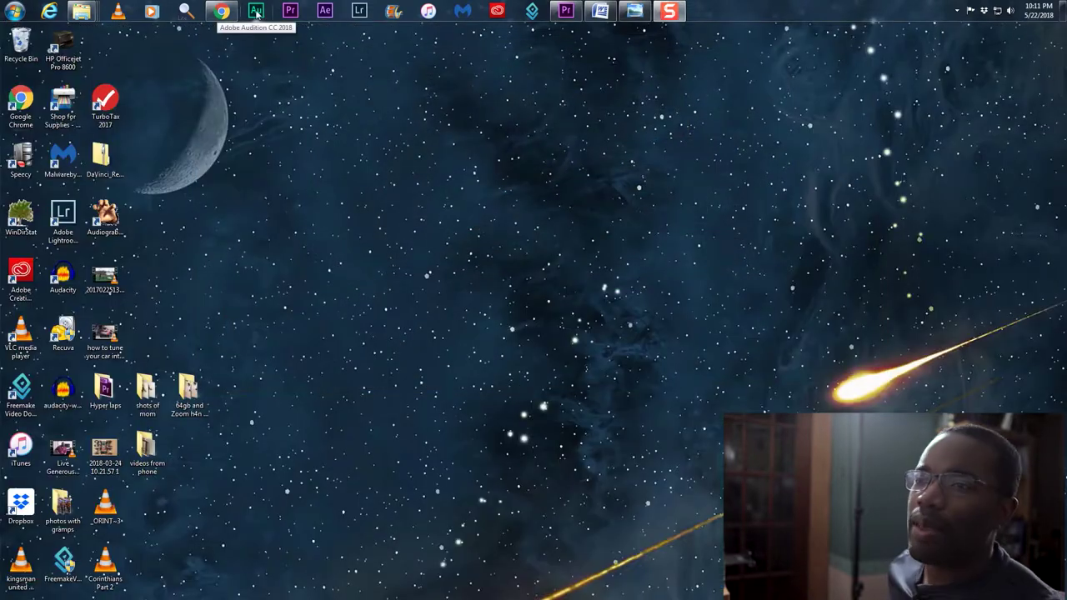
left_click(255, 10)
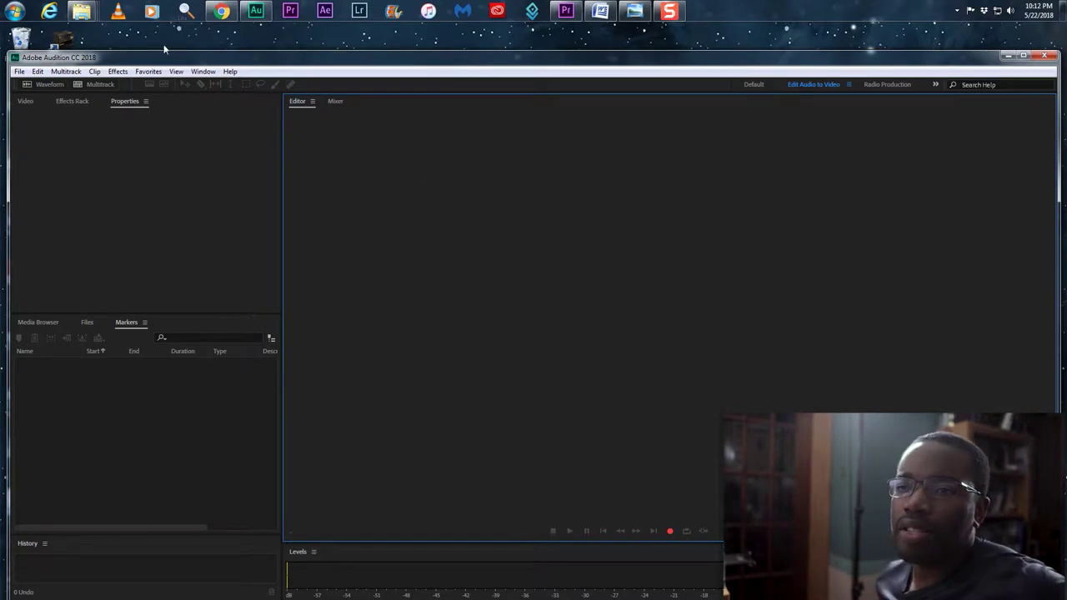
left_click(106, 84)
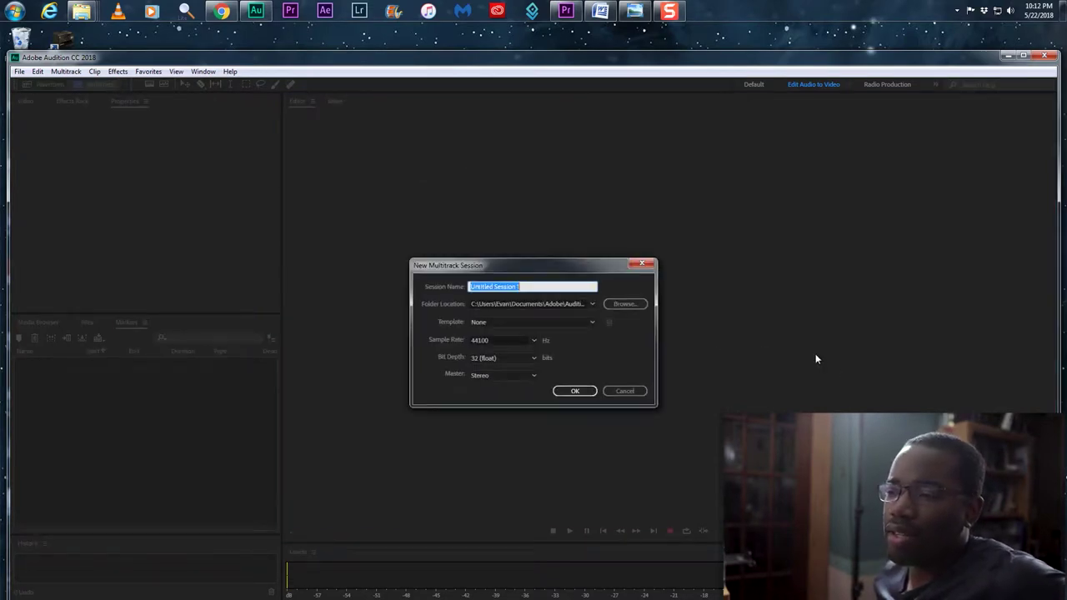
left_click(617, 309)
left_click(627, 305)
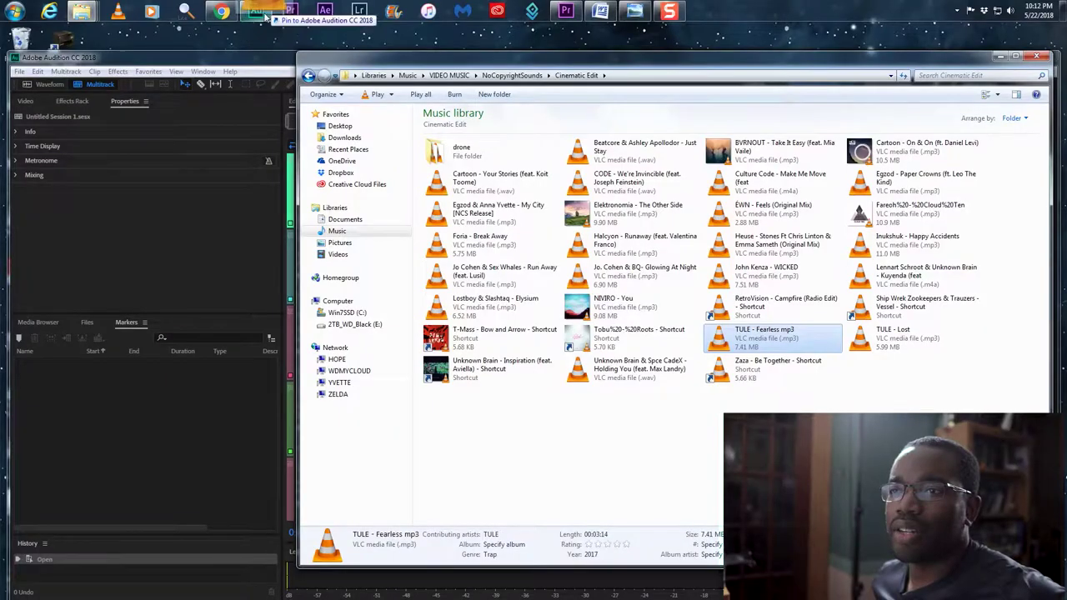
Step: Place the TULE - Fearless mp3 song at the start of Track 1 and enable Remix for the clip
left_click_drag(367, 25, 475, 216)
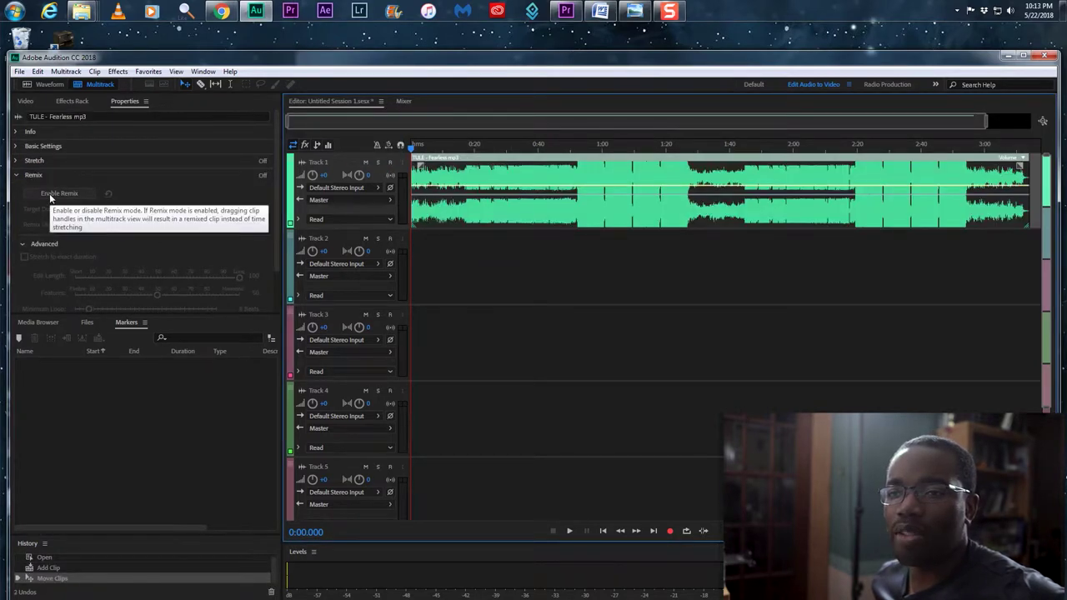
left_click(50, 196)
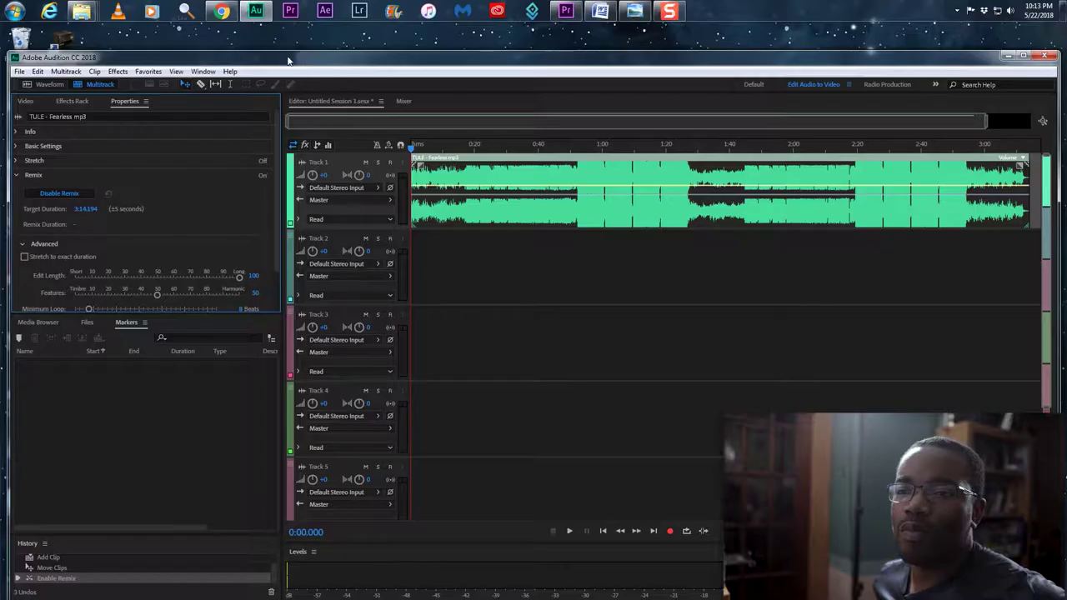
Step: Switch to Premiere Pro and check the duration of the marked in-to-out range in sequence 1
left_click(570, 17)
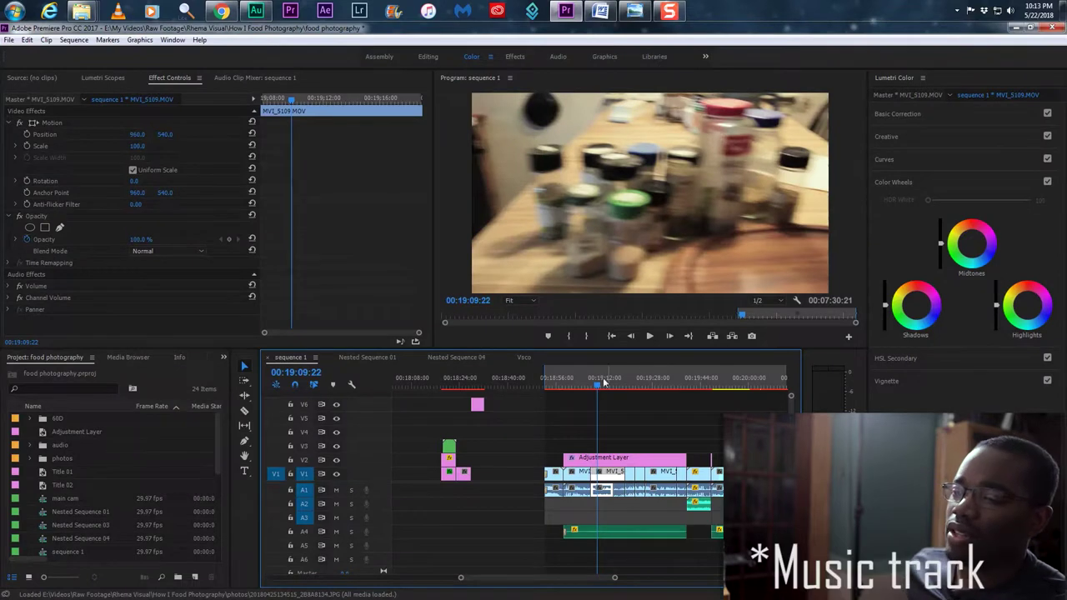
left_click(581, 371)
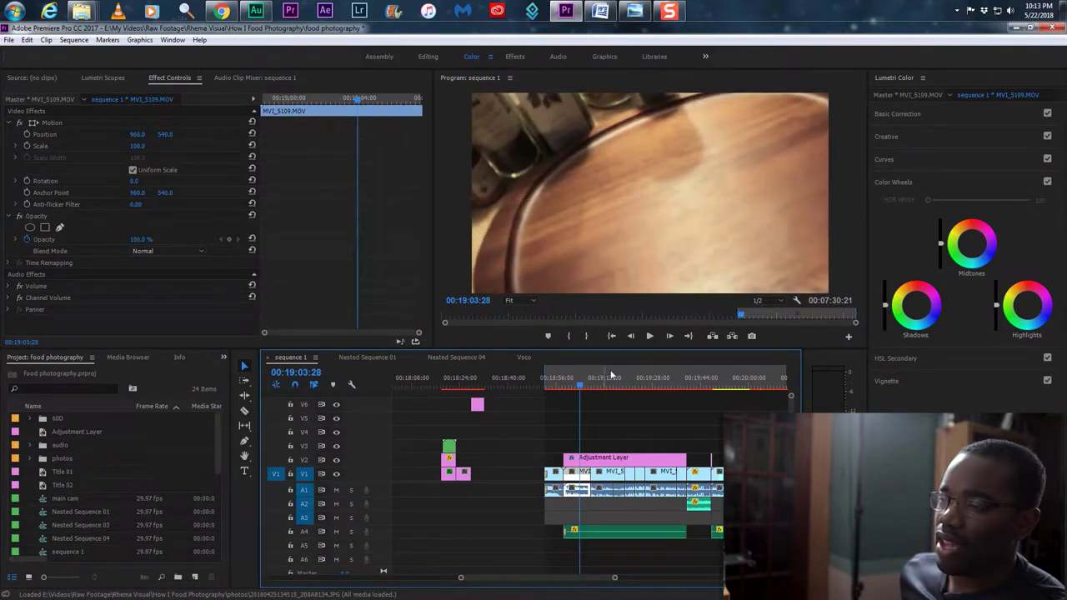
key("minus")
key("space")
key("space")
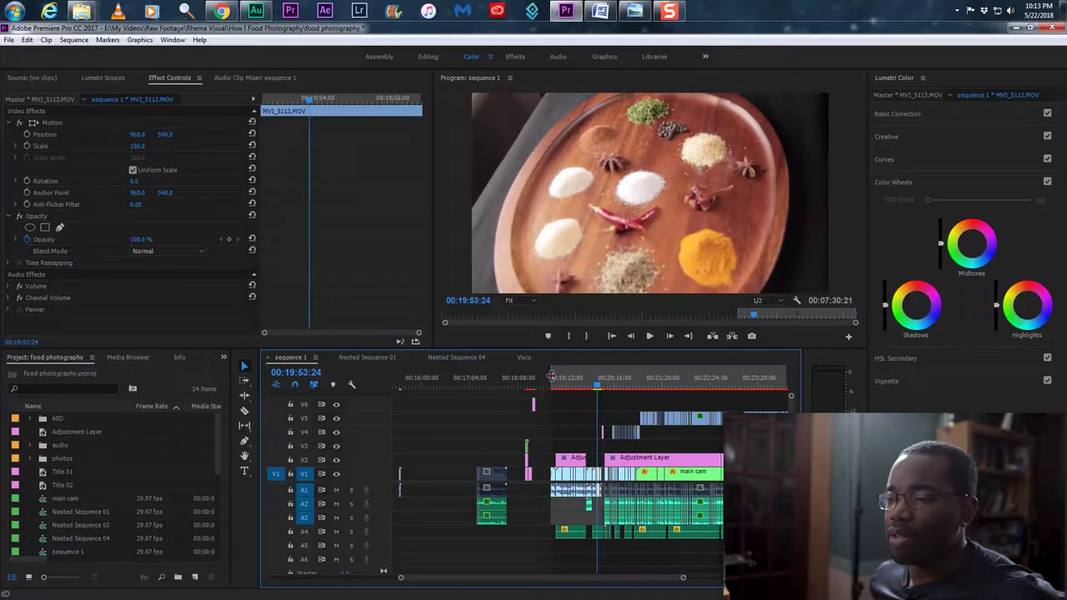
left_click_drag(551, 376, 750, 379)
key("x")
key("minus")
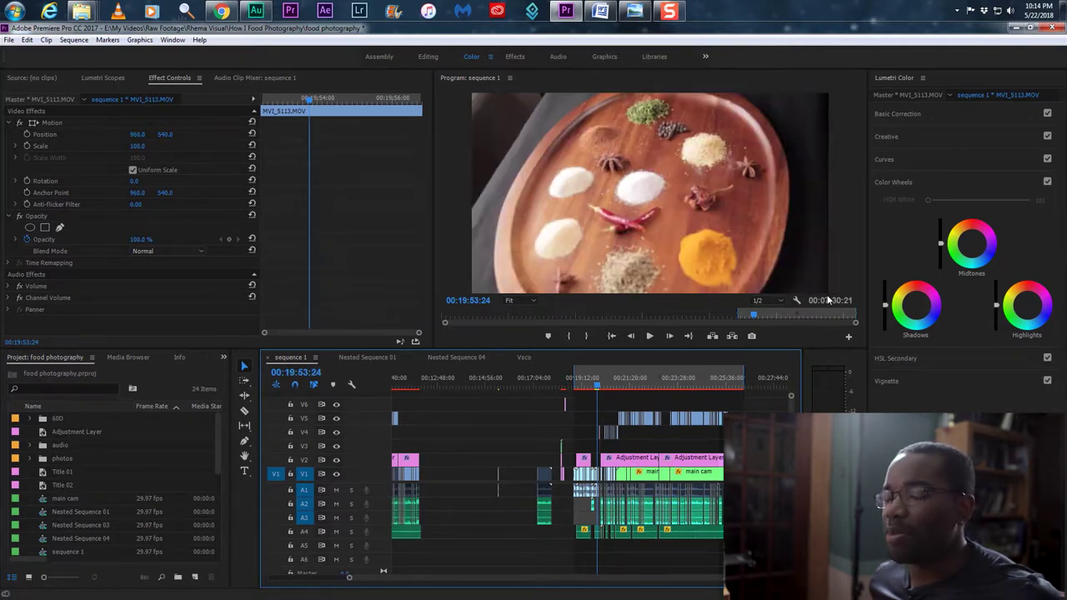
Step: Switch back to Audition and set the song clip's remix target duration to 7:30.194
left_click(257, 11)
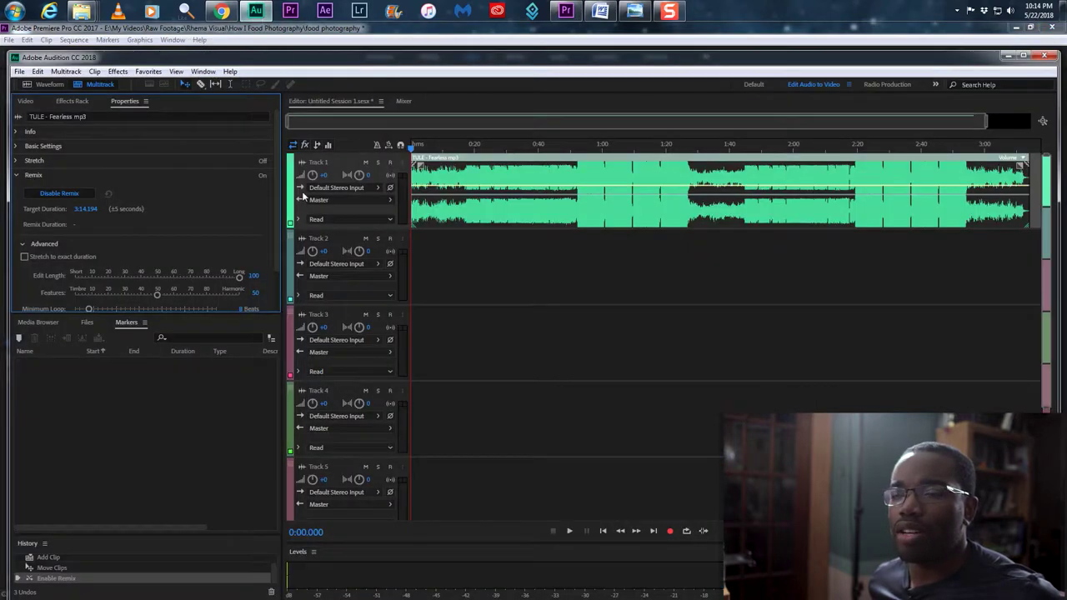
left_click(86, 209)
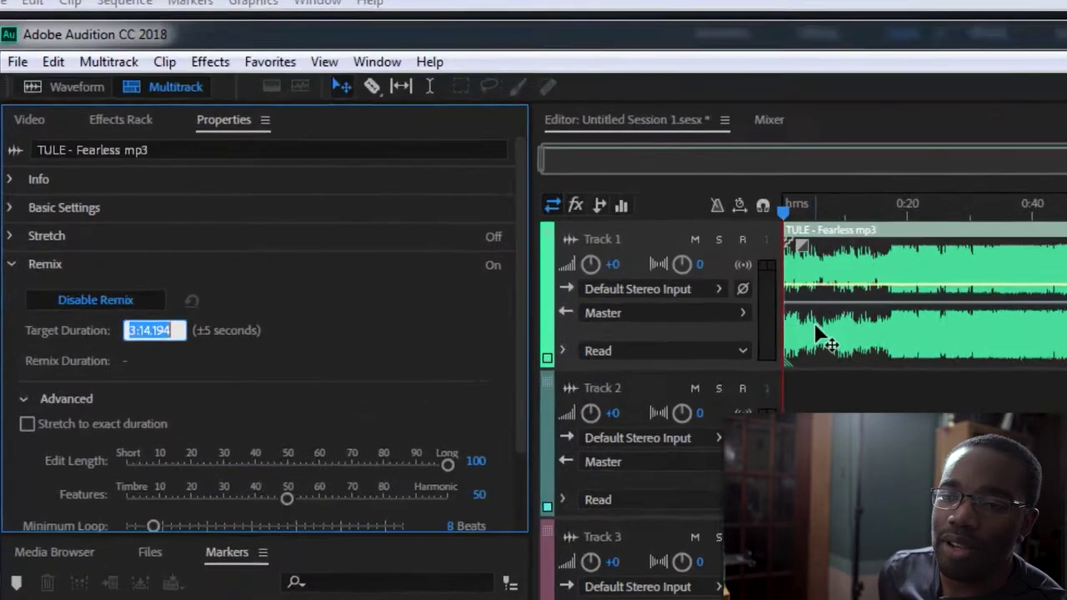
key("Left")
key("Left")
key("Left")
key("Left")
key("BackSpace")
key("BackSpace")
type("7:")
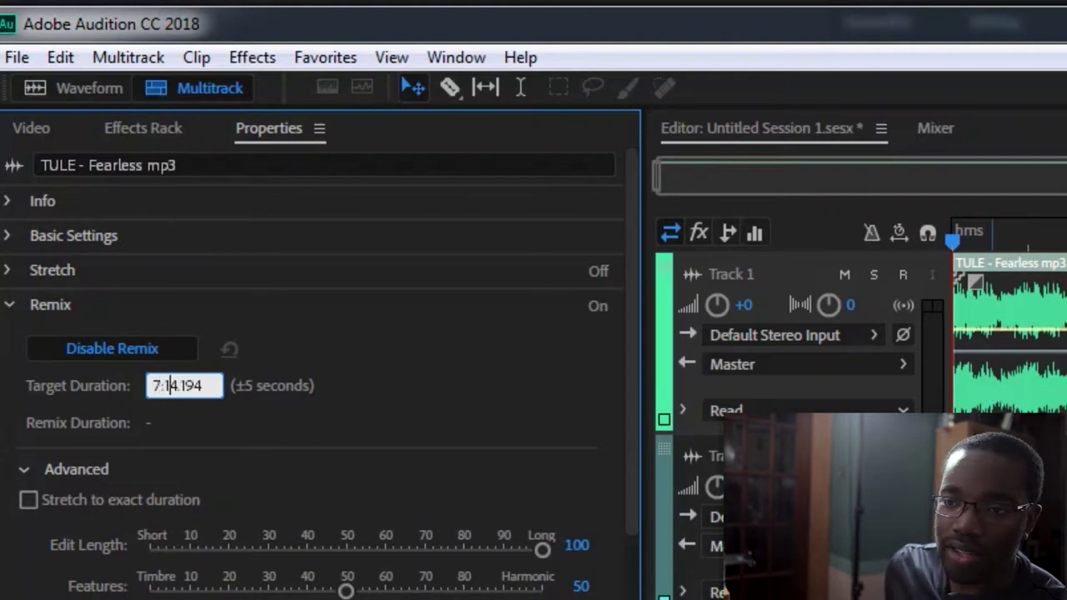
key("Right")
key("Right")
key("BackSpace")
key("BackSpace")
type("30")
key("Return")
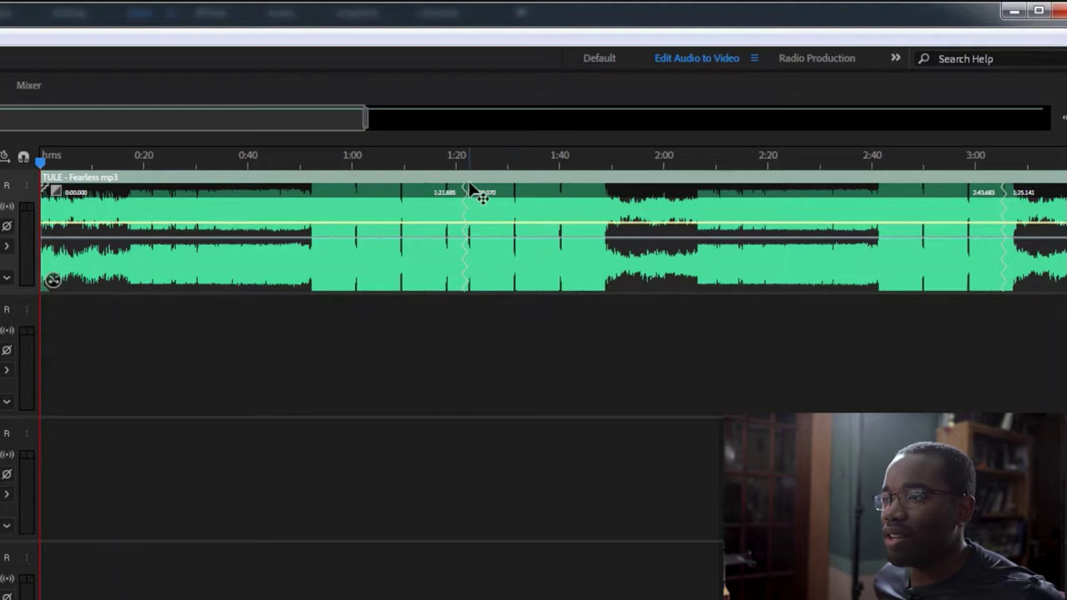
Step: Play the remixed clip across the edit point just after 3:00 to check how the transition sounds
left_click_drag(290, 126, 442, 129)
left_click_drag(322, 121, 82, 144)
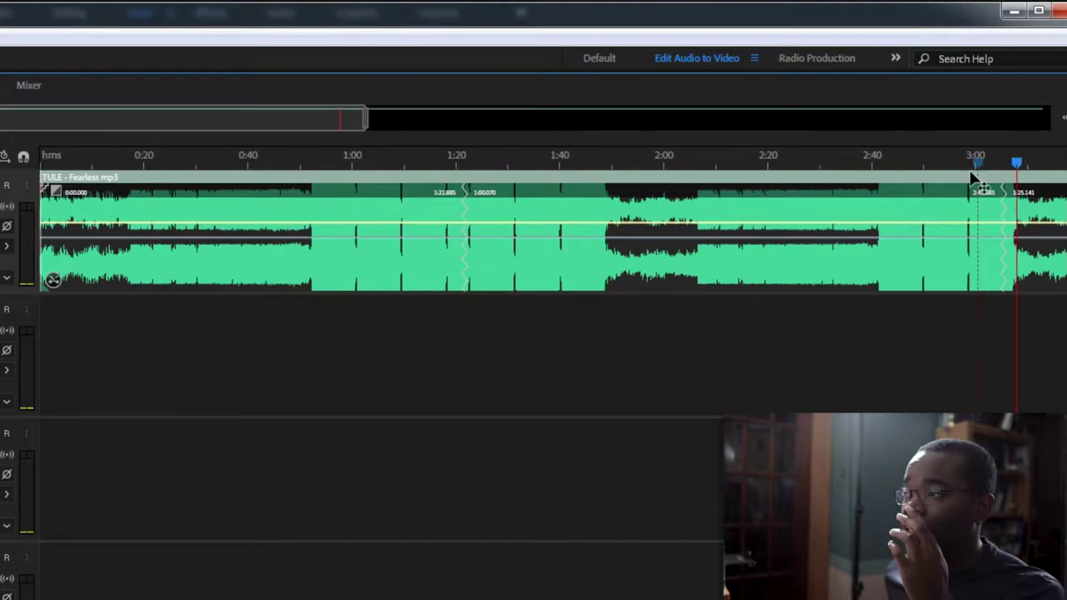
scroll(978, 177, "down", 3)
scroll(978, 177, "up", 3)
left_click(985, 161)
left_click_drag(177, 126, 455, 125)
key("space")
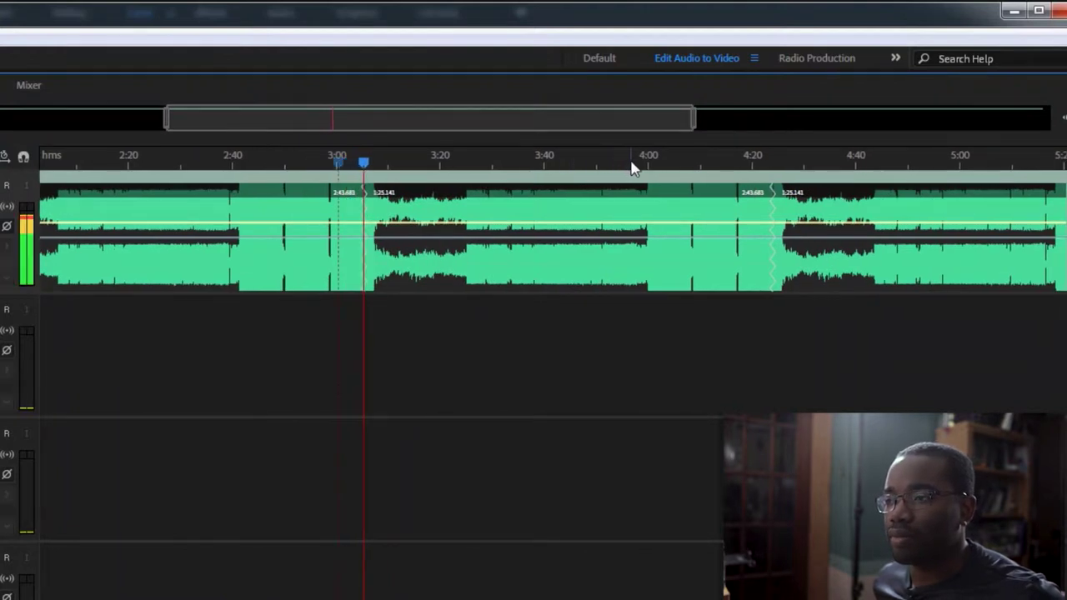
key("space")
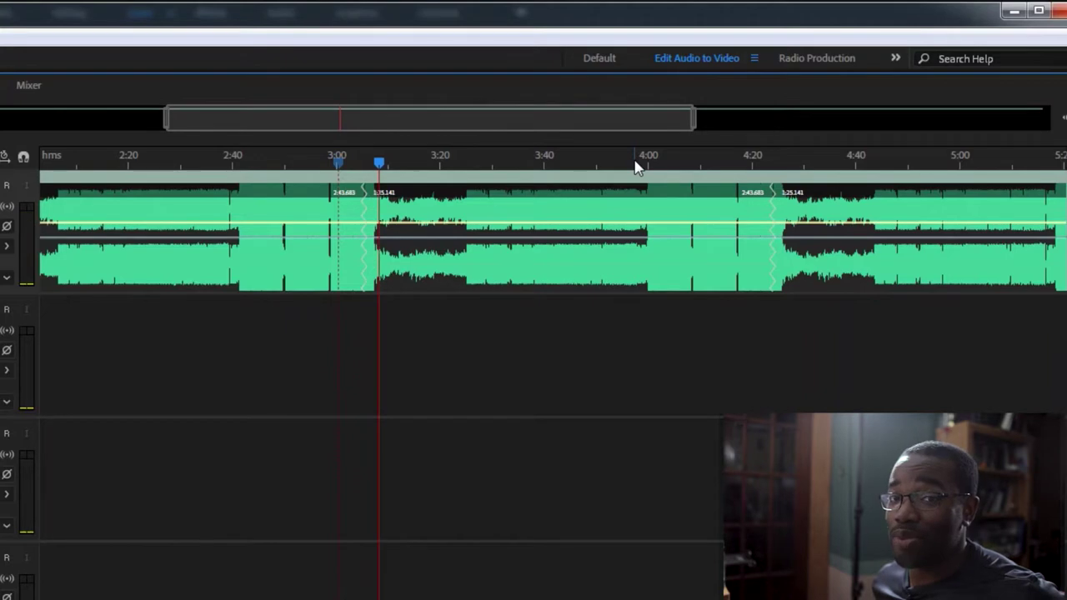
left_click(361, 165)
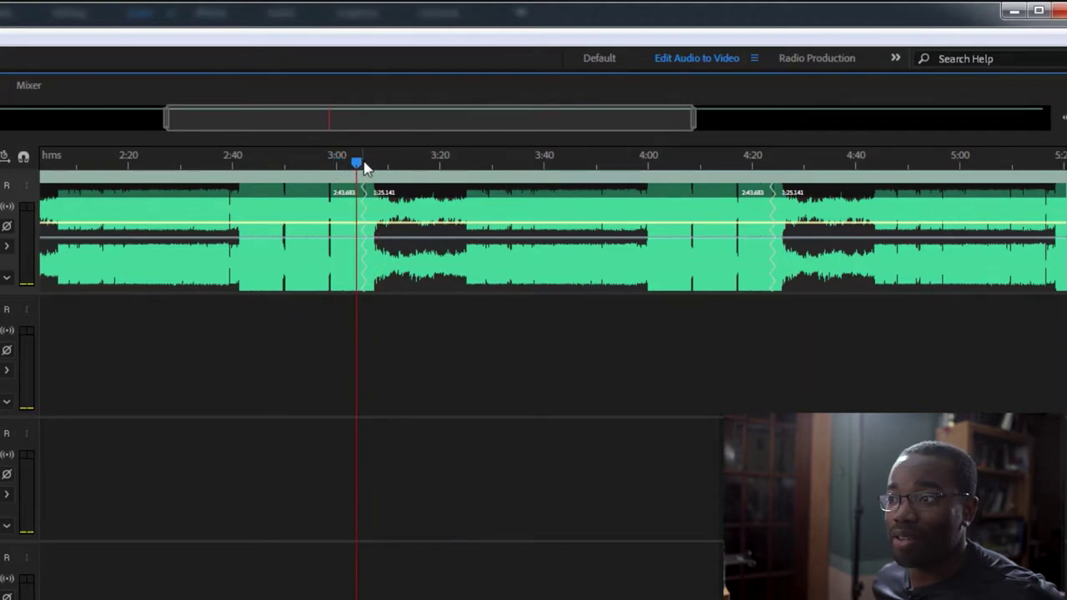
key("space")
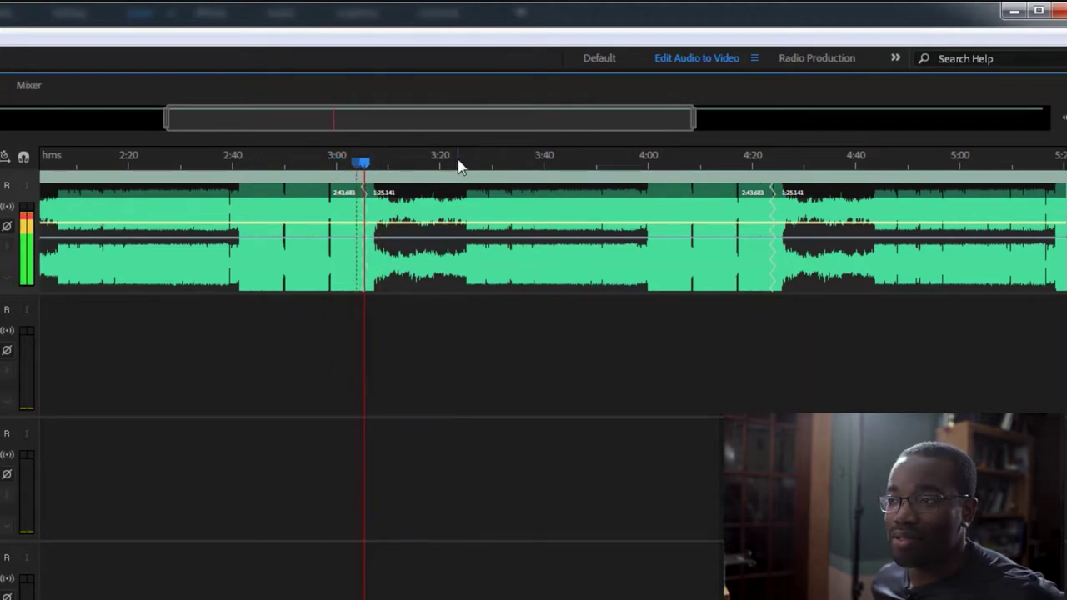
key("space")
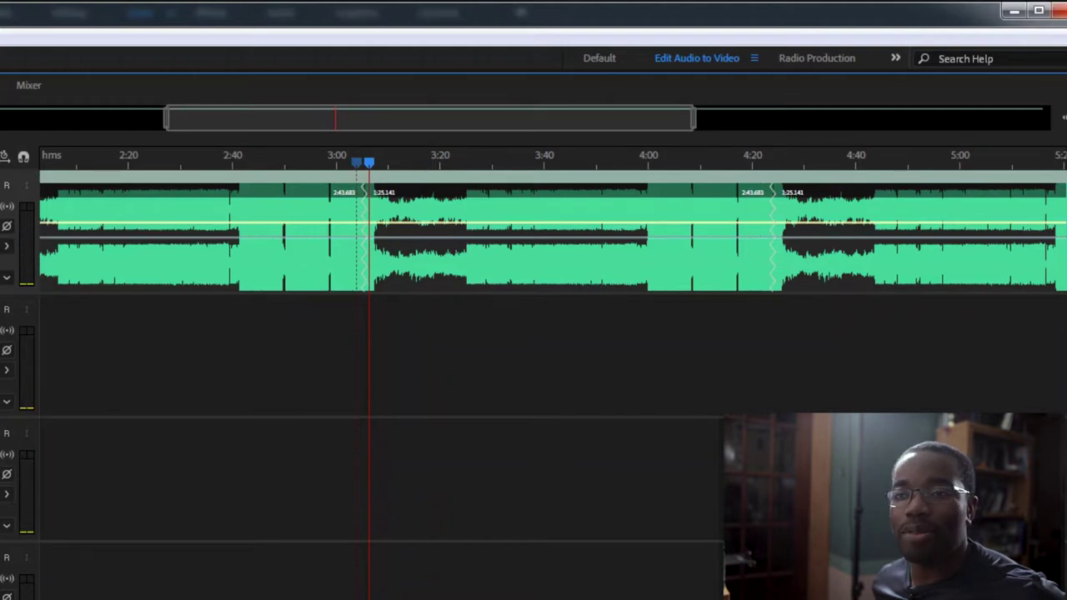
left_click(19, 72)
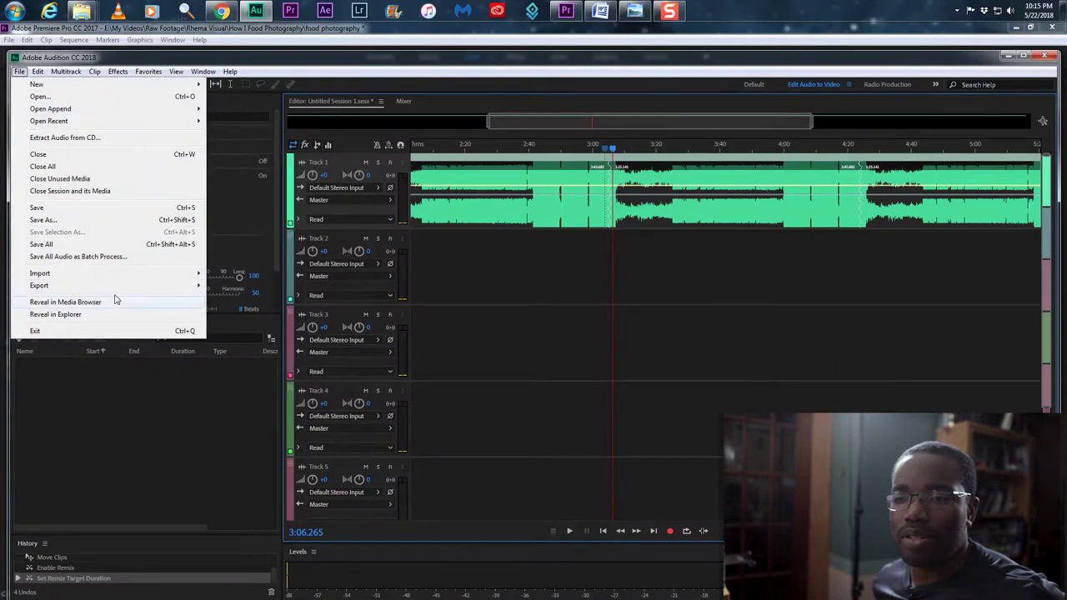
mouse_move(178, 287)
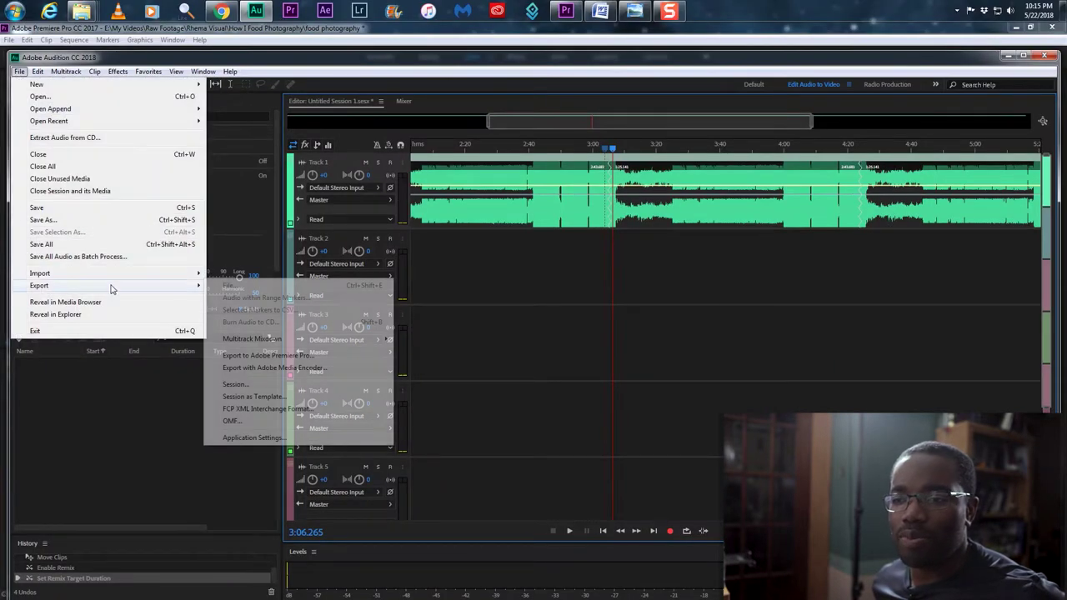
mouse_move(280, 341)
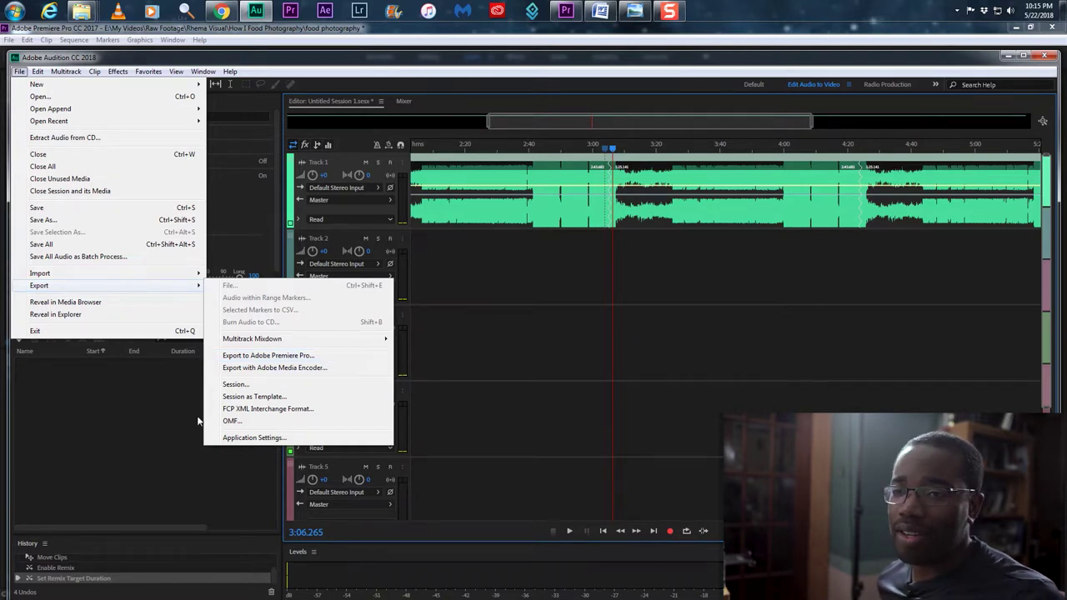
left_click(102, 464)
Step: Undo the target duration change and try a remix target duration of about one minute for the song clip
key("ctrl+z")
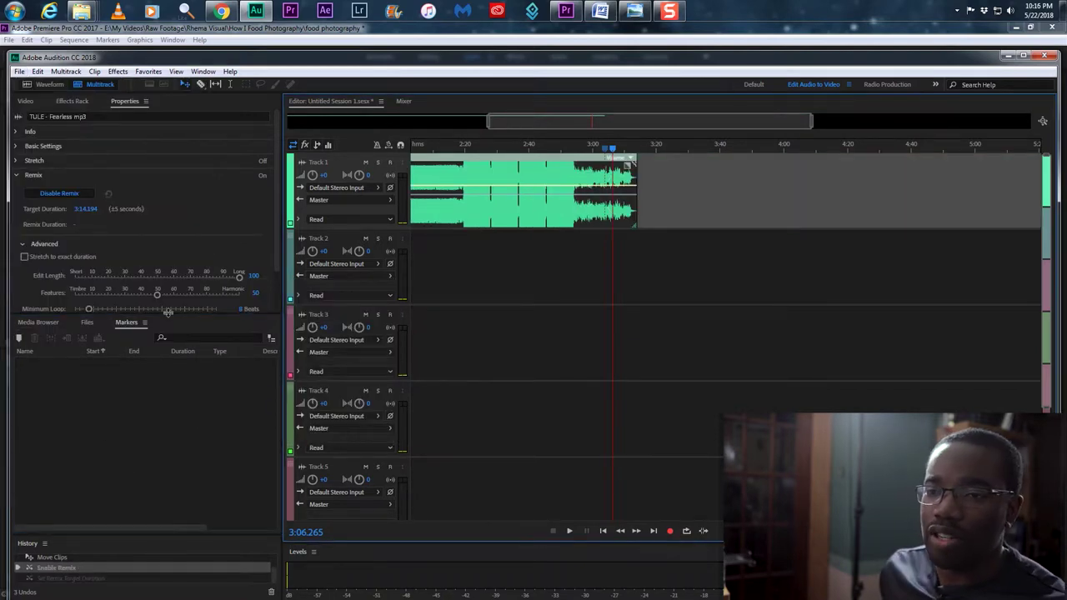
left_click(90, 209)
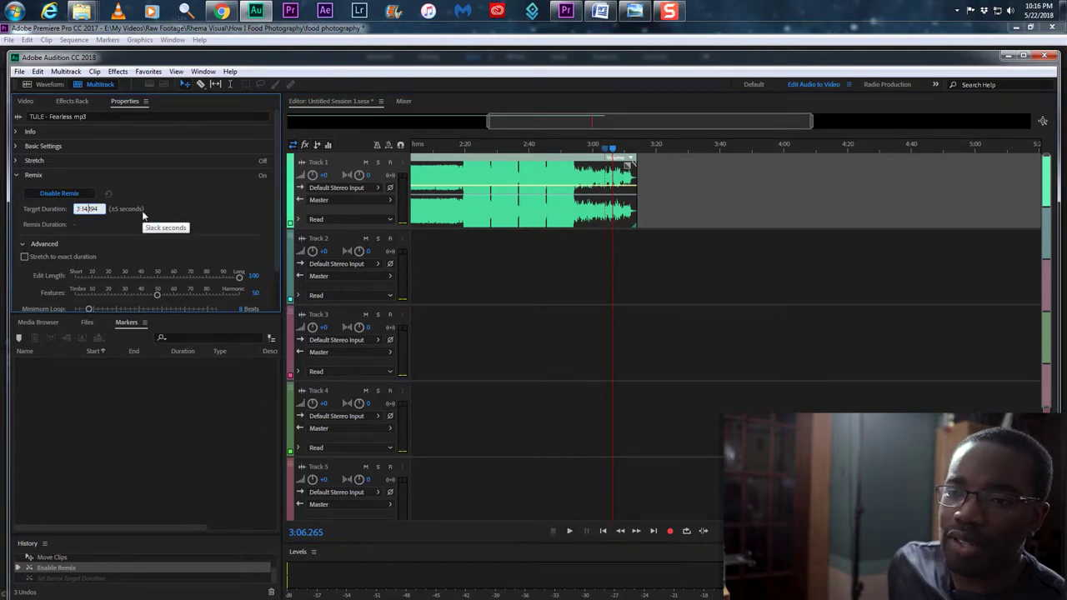
key("BackSpace")
key("BackSpace")
key("BackSpace")
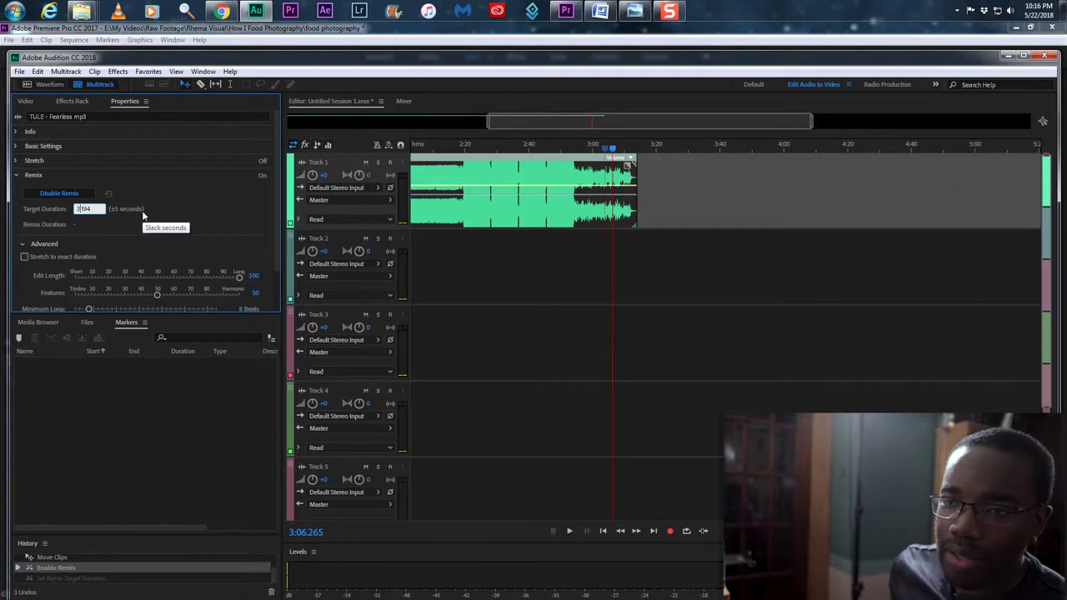
type("00")
key("Left")
key("Left")
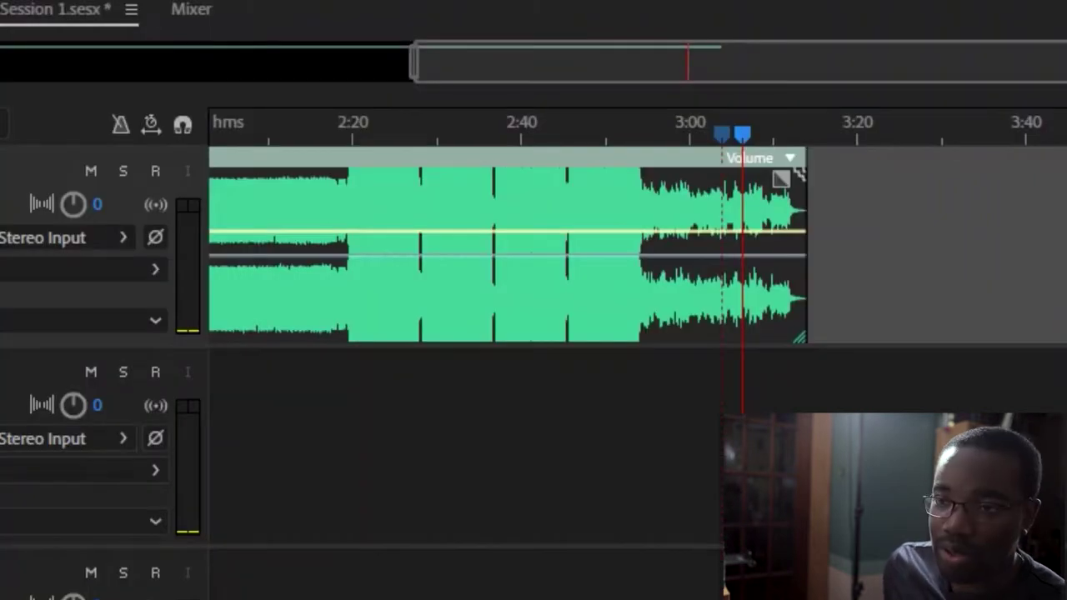
key("Return")
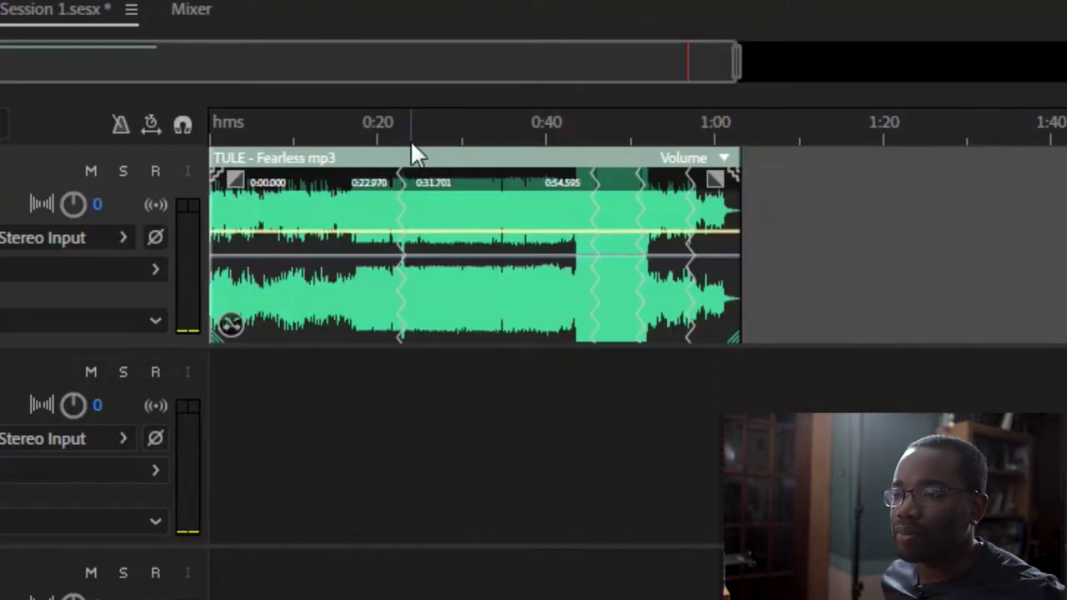
Step: Play the shortened remix around its edit points near 0:22 and 0:45 to check the transitions
left_click(393, 135)
key("space")
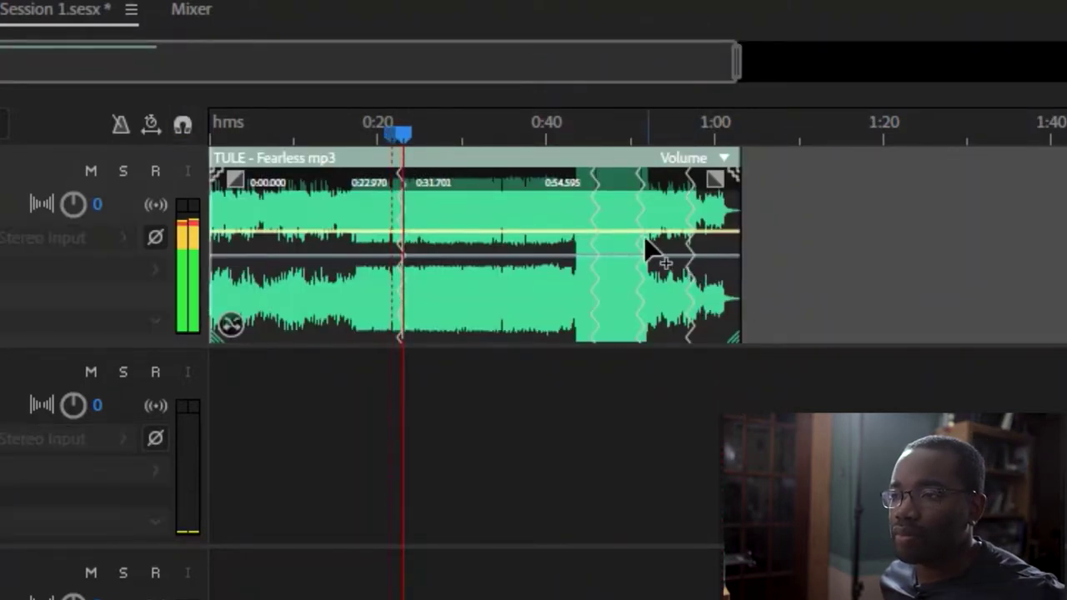
left_click(584, 138)
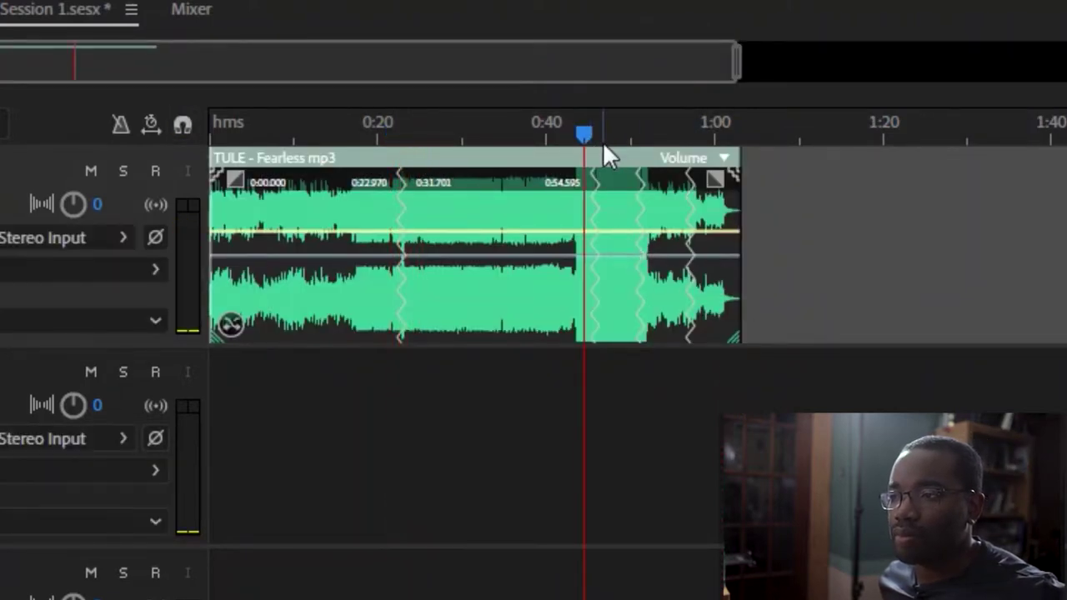
key("s")
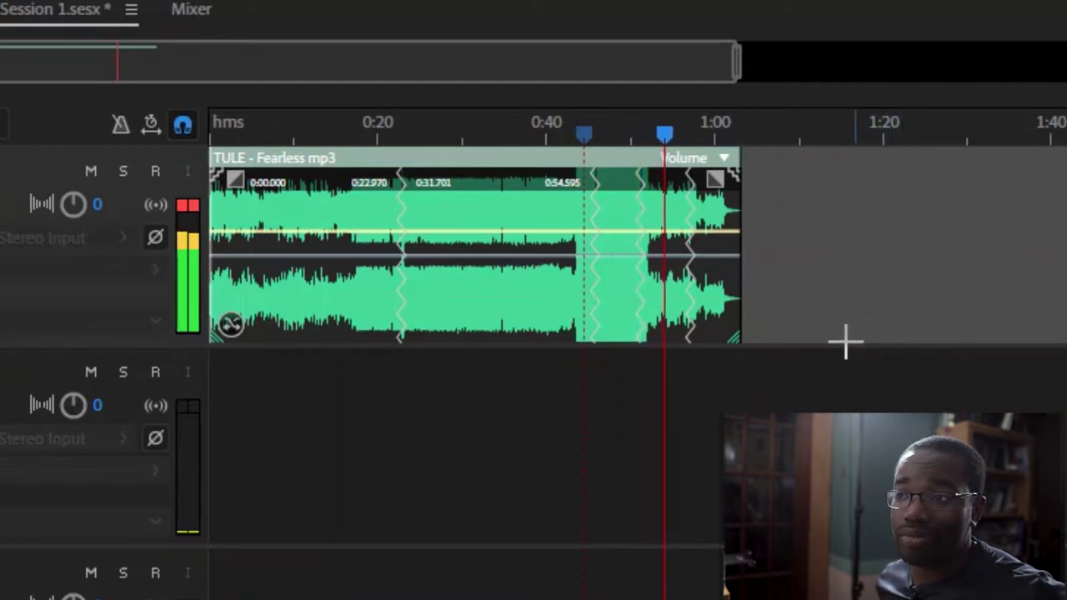
key("space")
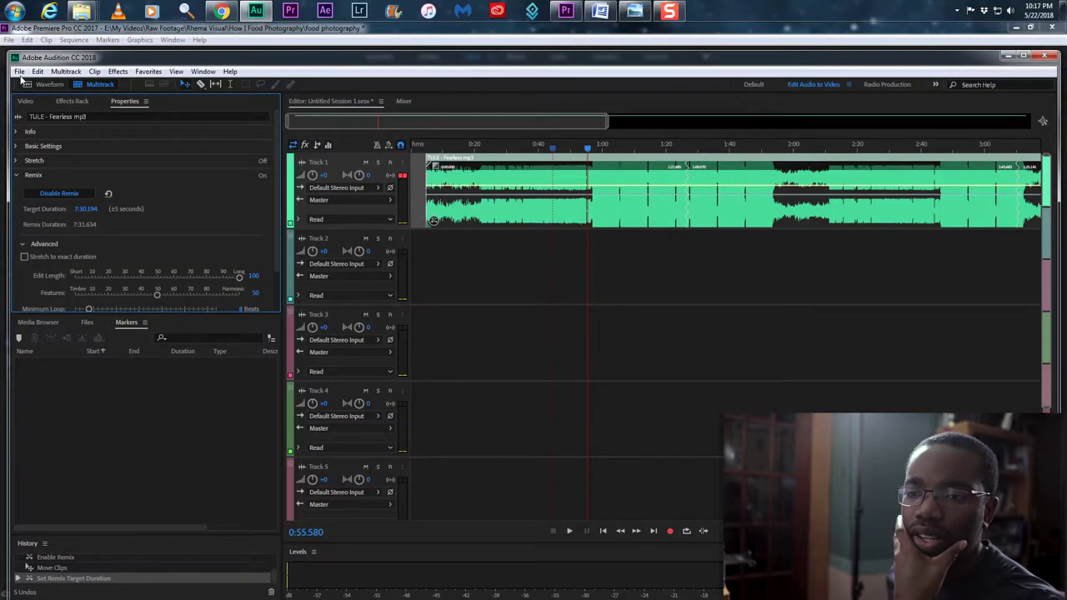
Step: Export the session to Premiere Pro with each track as a stem and copy it to a new audio track in the active sequence
left_click(19, 71)
mouse_move(125, 285)
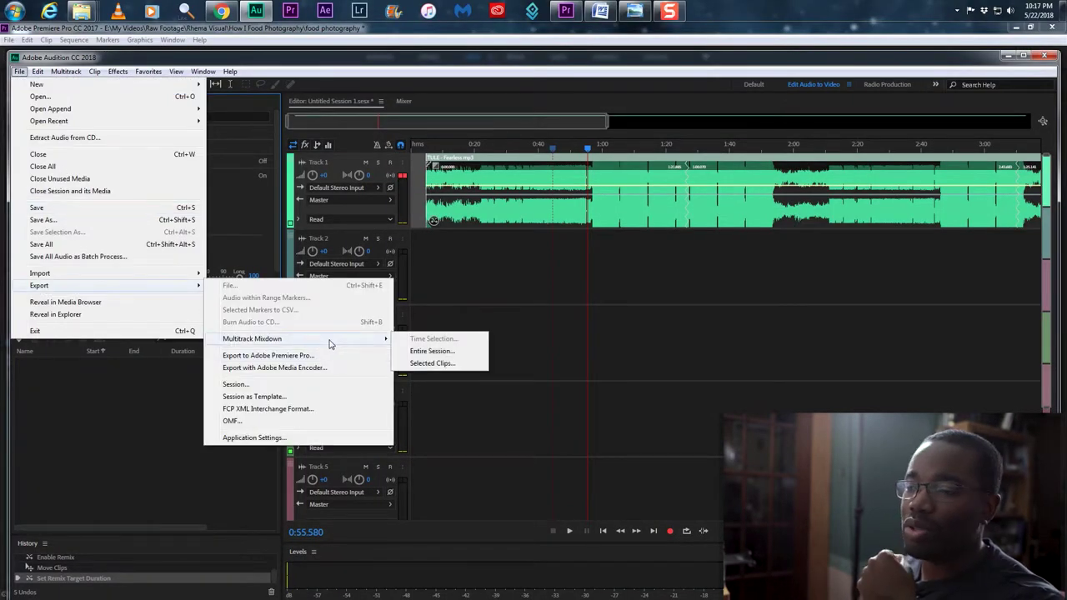
left_click(330, 355)
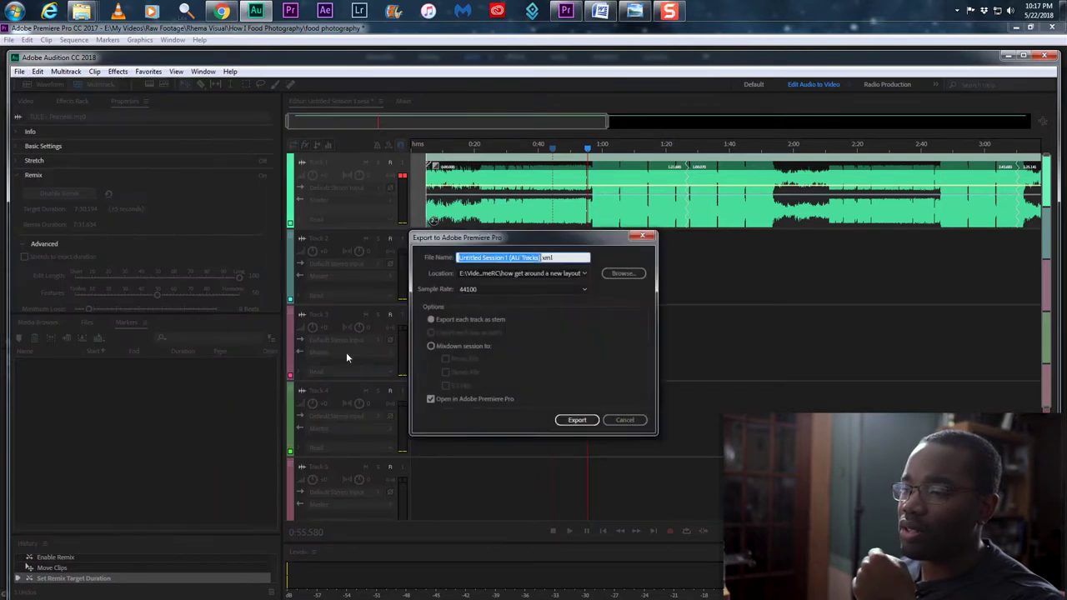
left_click(593, 425)
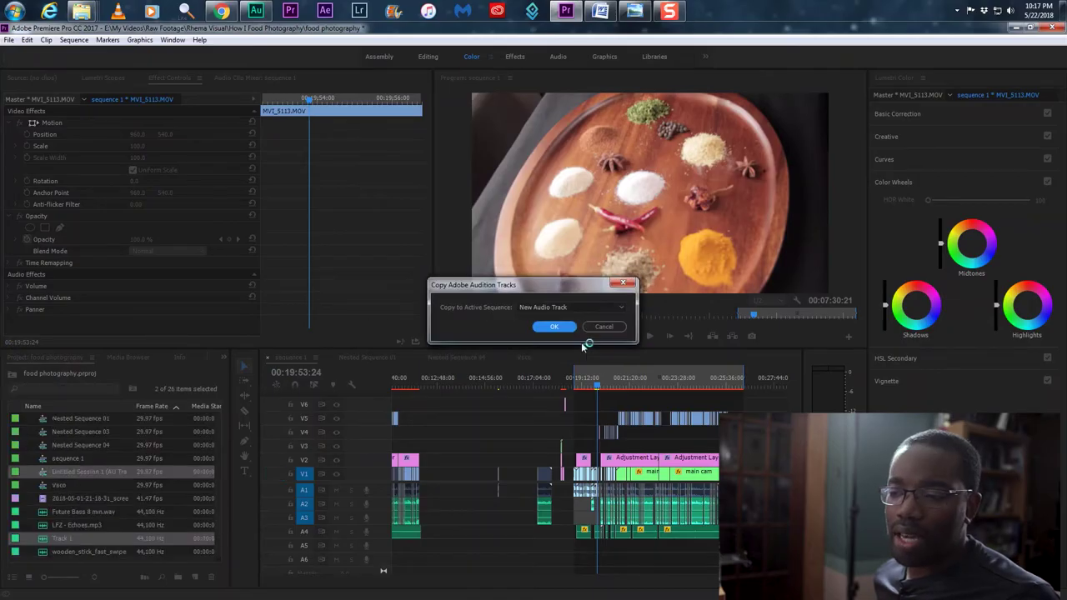
left_click(553, 327)
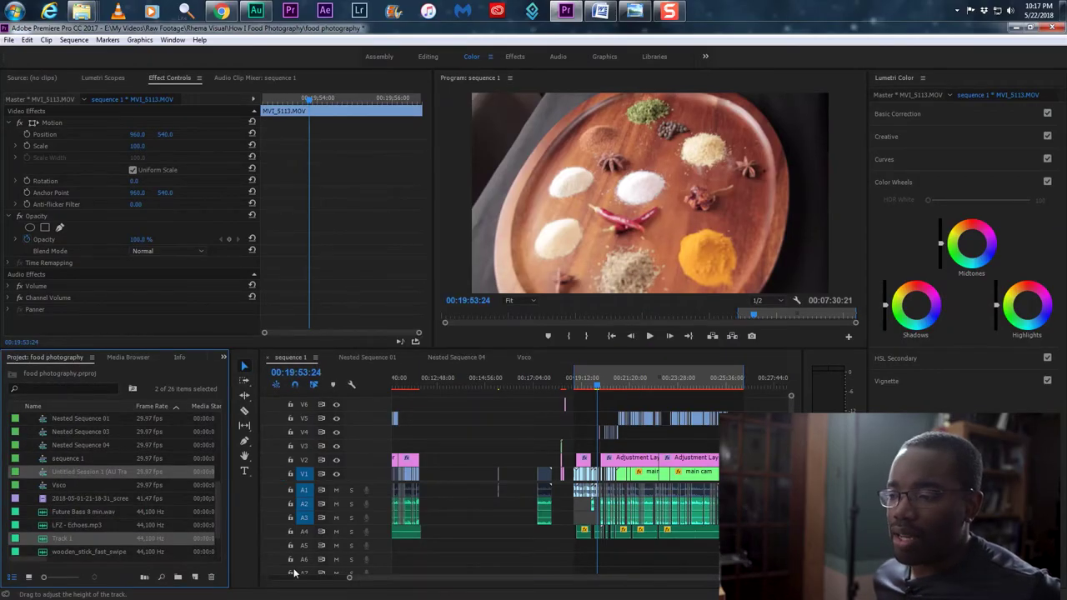
Step: Move the imported Track 1 clip onto audio track A5, aligned with the start of the music on A4, and play the sequence
left_click(503, 433)
key("minus")
left_click_drag(443, 571, 652, 563)
key("equal")
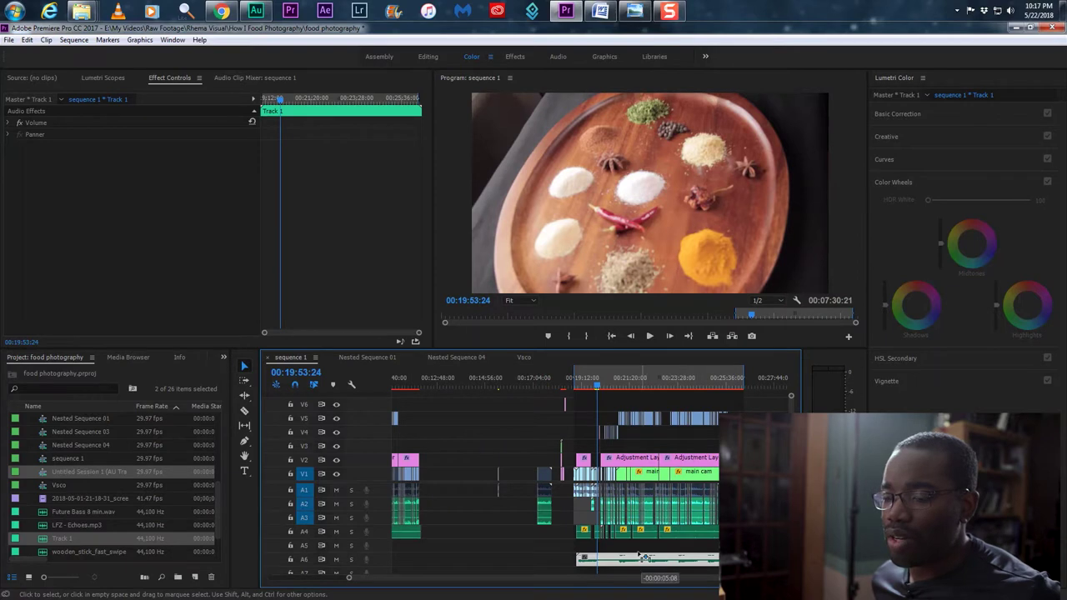
key("equal")
key("equal")
key("minus")
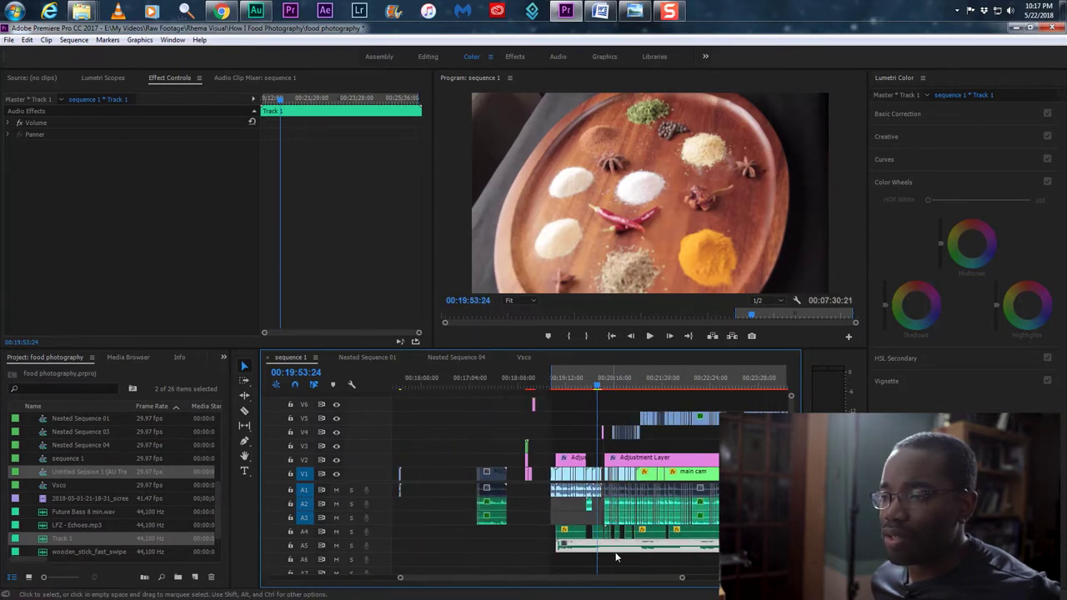
key("space")
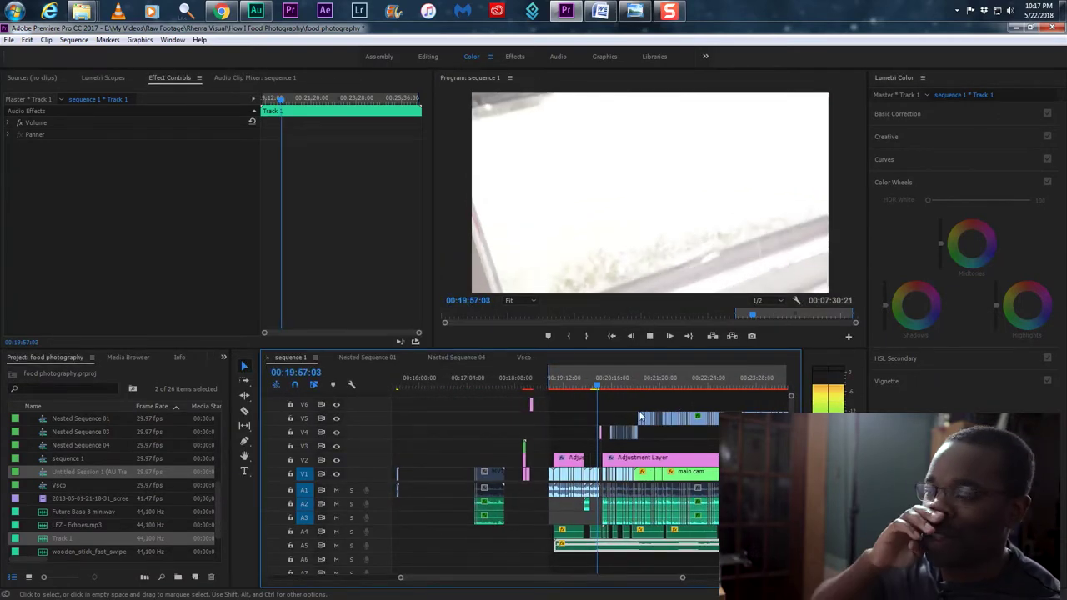
key("space")
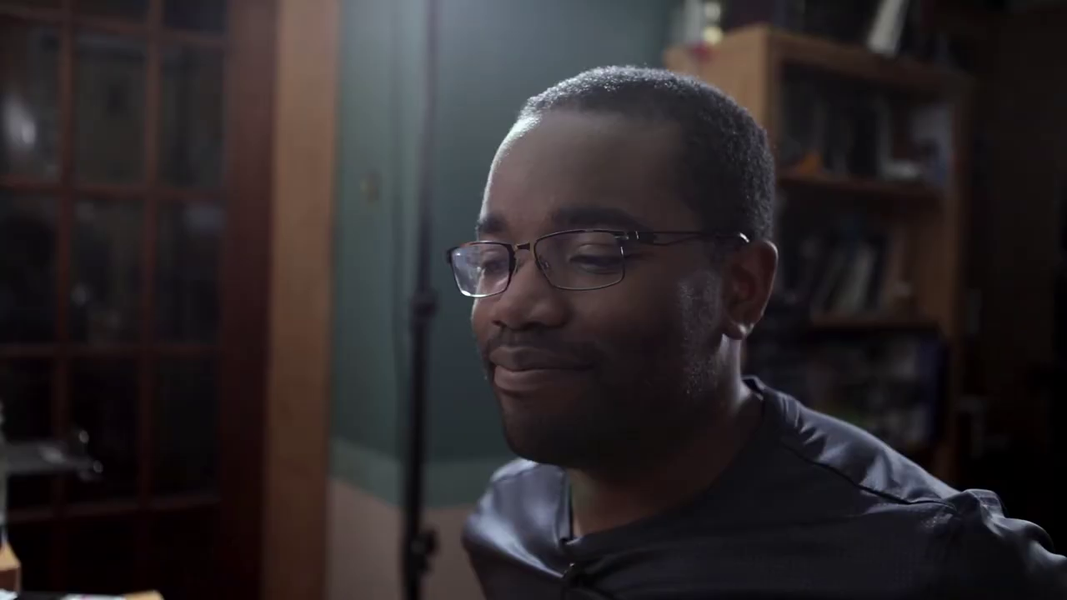